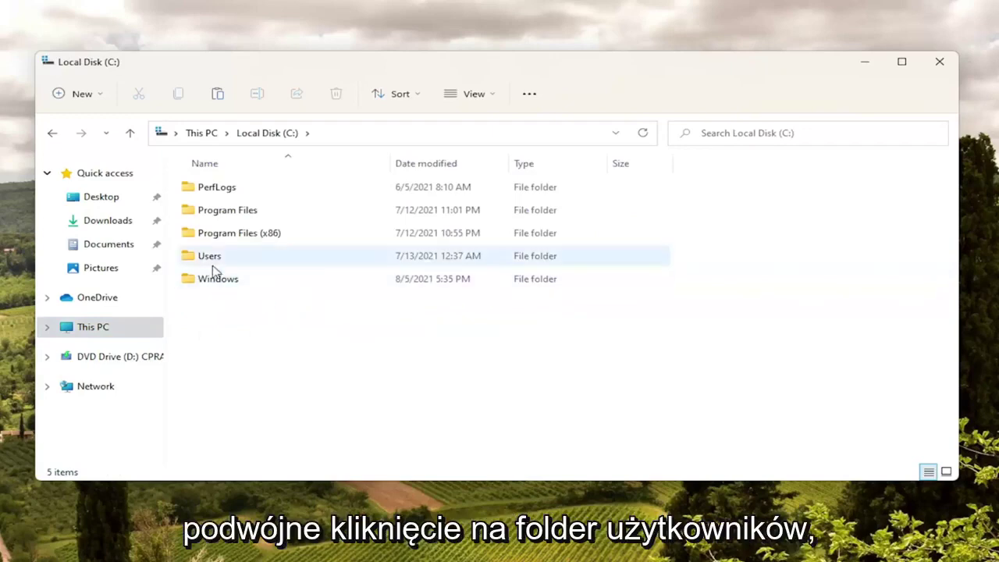
Open Users and the profile folder, turn on Hidden items, and select AppData
{"action": "double_click", "coordinate": [211, 259]}
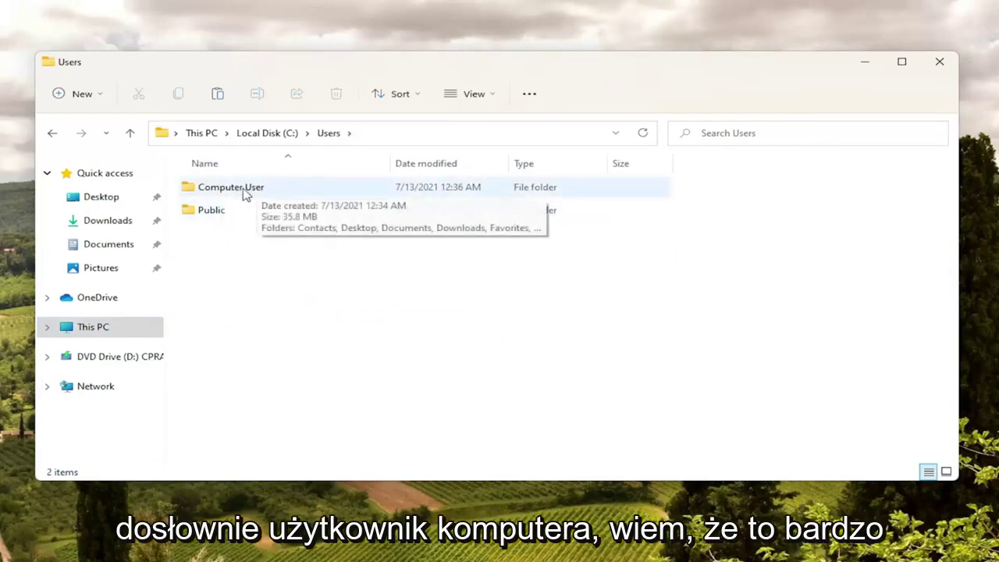
{"action": "double_click", "coordinate": [244, 194]}
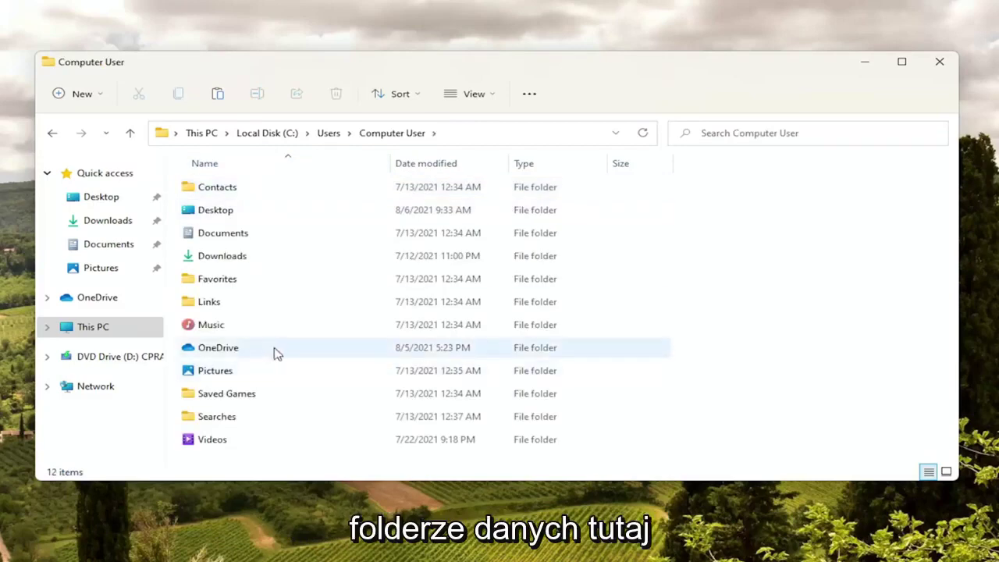
{"action": "left_click", "coordinate": [474, 93]}
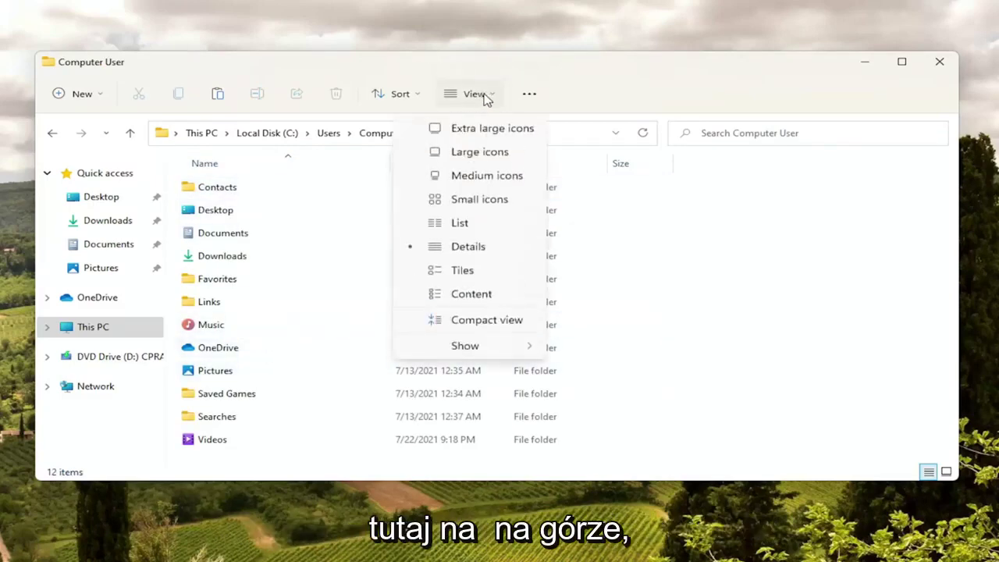
{"action": "mouse_move", "coordinate": [479, 348]}
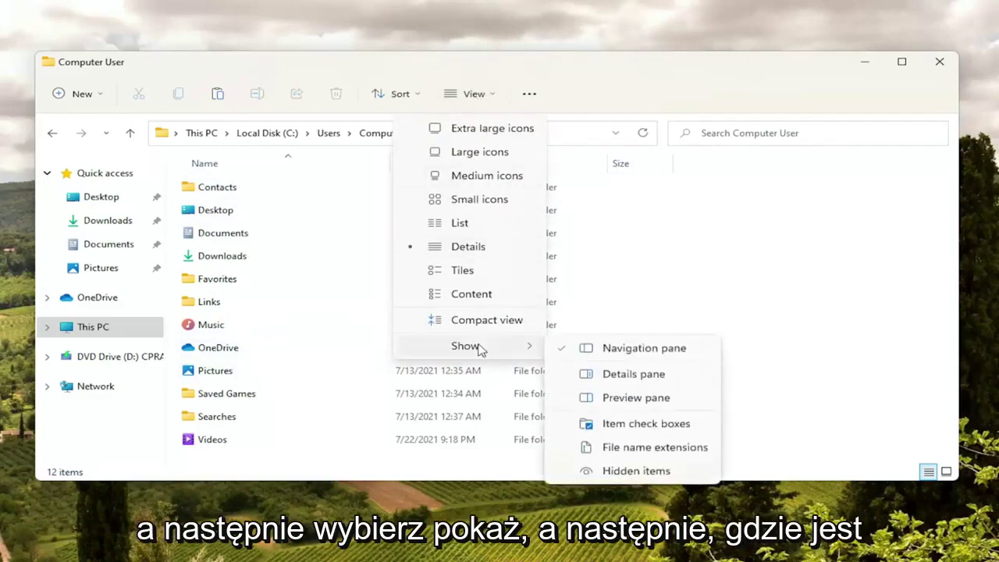
{"action": "left_click", "coordinate": [603, 477]}
{"action": "left_click", "coordinate": [211, 188]}
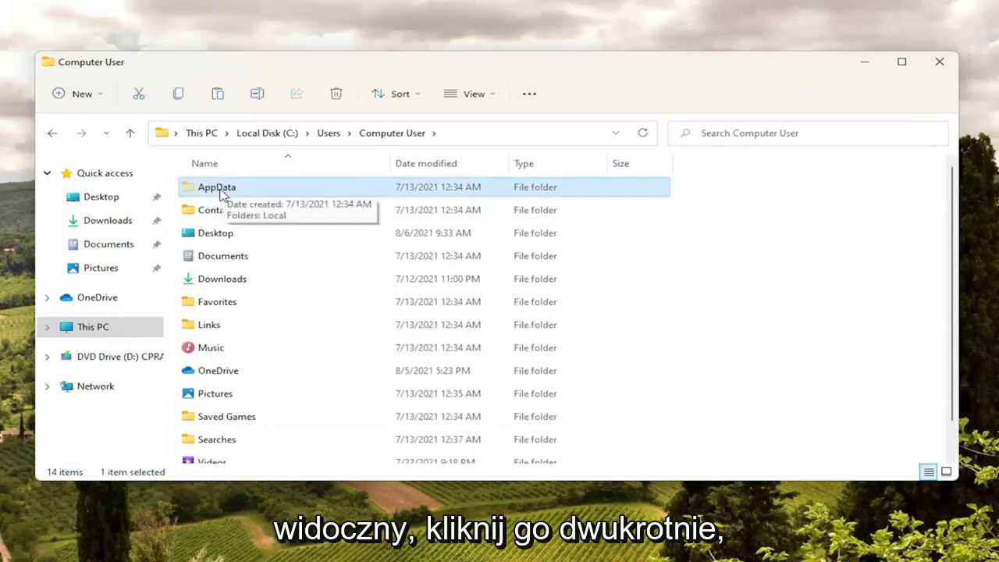
Go into AppData\Local\Packages and select the Microsoft.MicrosoftEdge_8wekyb3d8bbwe folder
{"action": "double_click", "coordinate": [221, 193]}
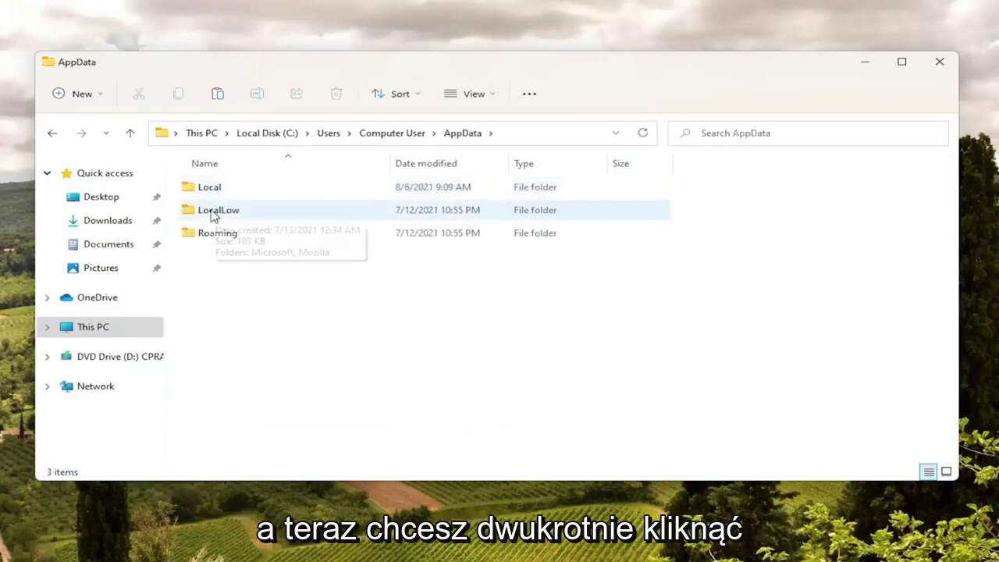
{"action": "double_click", "coordinate": [209, 188]}
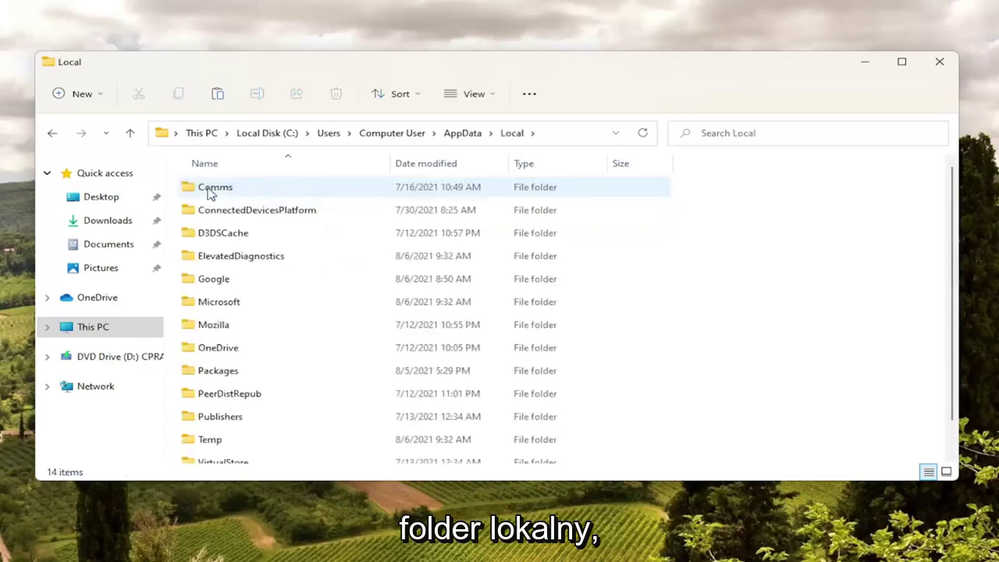
{"action": "double_click", "coordinate": [226, 374]}
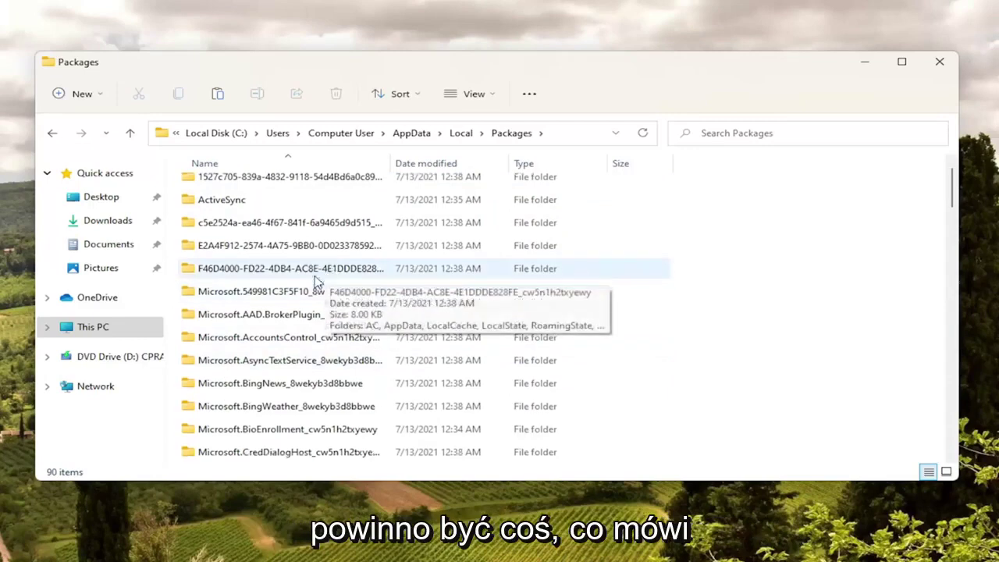
{"action": "scroll", "coordinate": [320, 281], "scroll_direction": "down", "scroll_amount": 3}
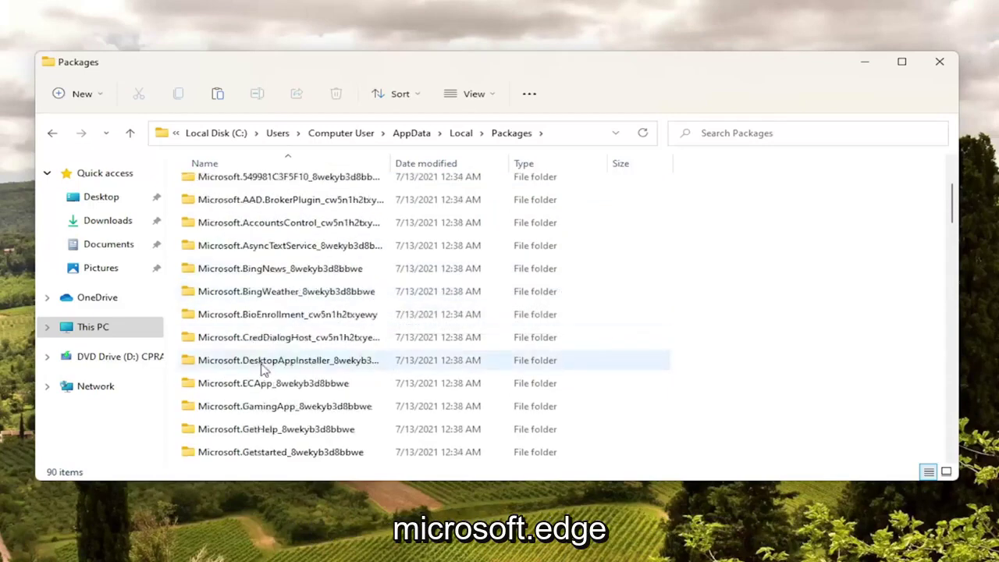
{"action": "scroll", "coordinate": [330, 261], "scroll_direction": "up", "scroll_amount": 3}
{"action": "scroll", "coordinate": [318, 316], "scroll_direction": "down", "scroll_amount": 1}
{"action": "scroll", "coordinate": [320, 315], "scroll_direction": "down", "scroll_amount": 3}
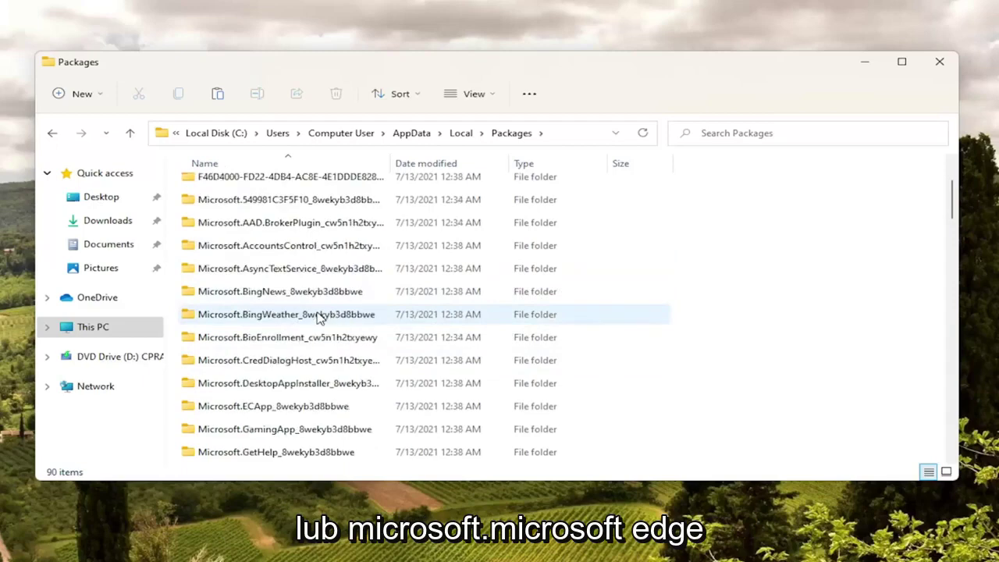
{"action": "scroll", "coordinate": [322, 313], "scroll_direction": "down", "scroll_amount": 1}
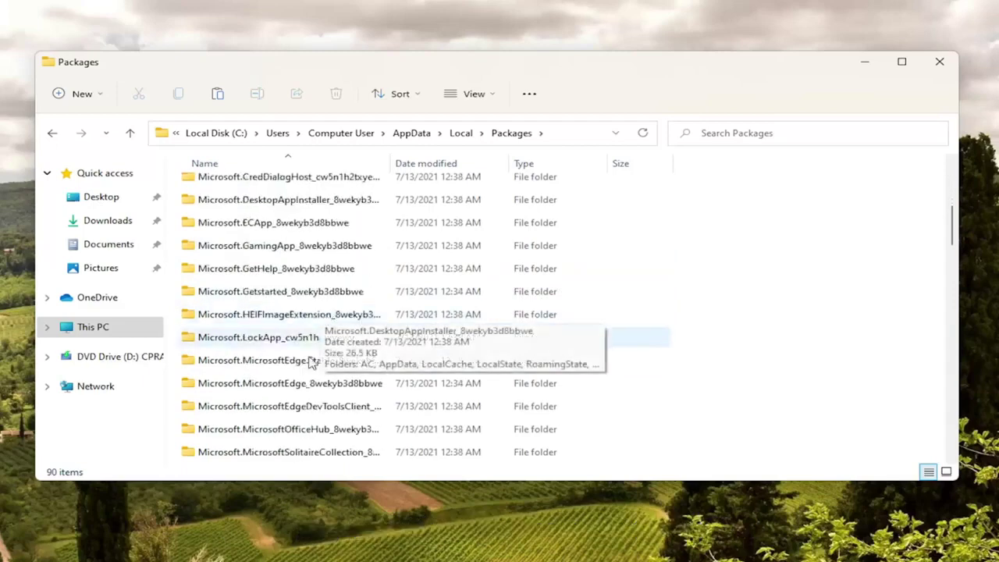
{"action": "mouse_move", "coordinate": [243, 381]}
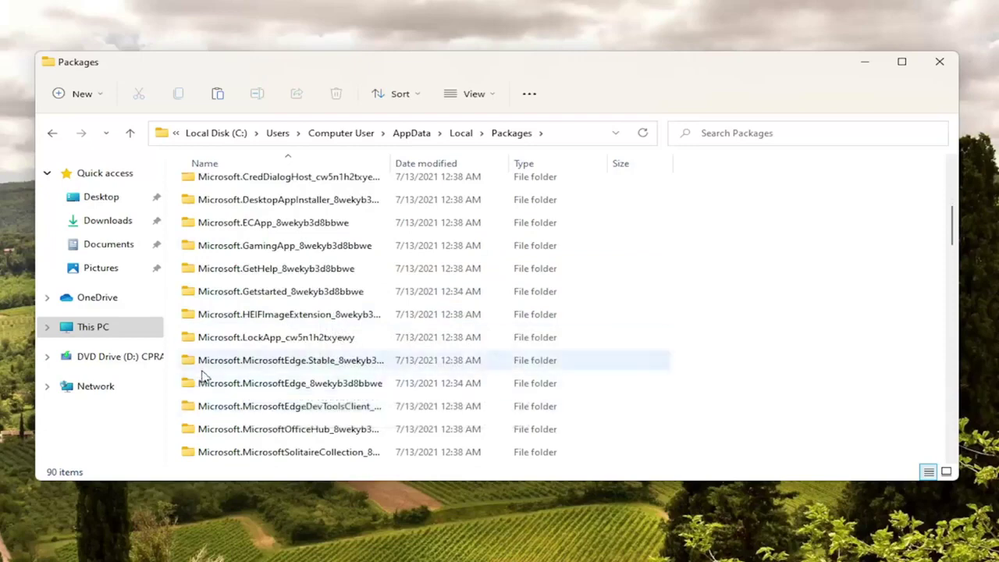
{"action": "mouse_move", "coordinate": [313, 390]}
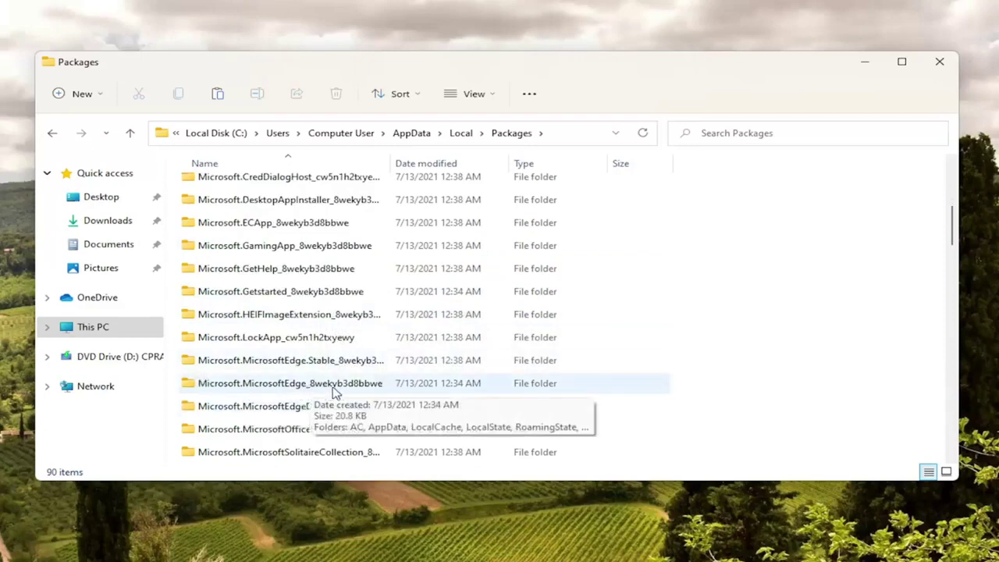
{"action": "left_click", "coordinate": [278, 388]}
Delete the Microsoft.MicrosoftEdge_8wekyb3d8bbwe folder via its context menu, then close File Explorer
{"action": "scroll", "coordinate": [279, 390], "scroll_direction": "up", "scroll_amount": 1}
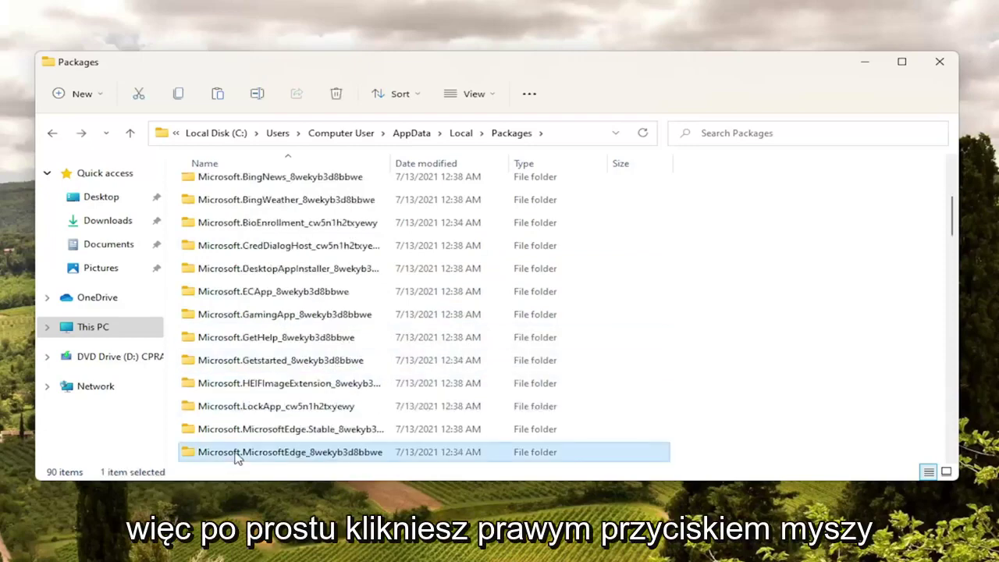
{"action": "right_click", "coordinate": [239, 455]}
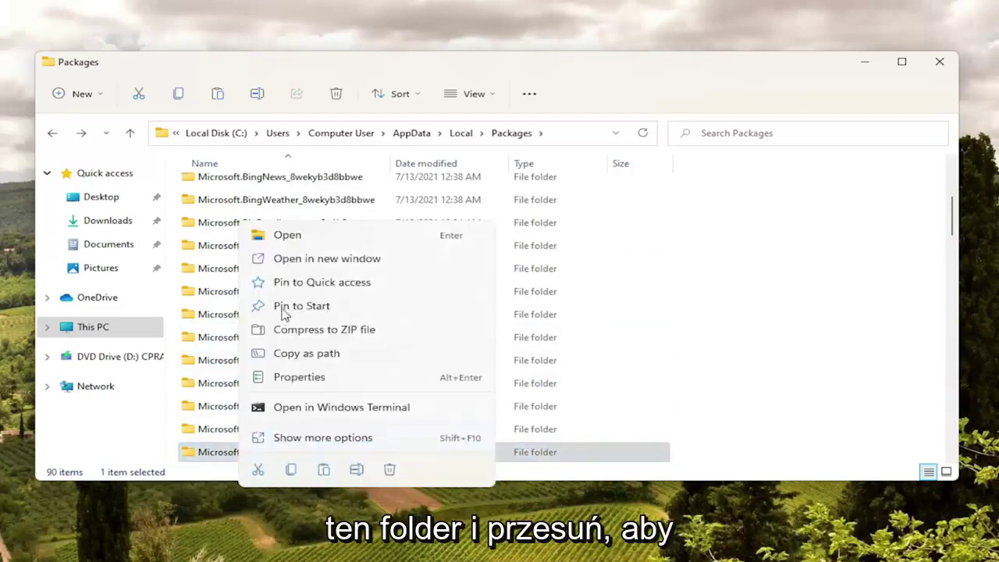
{"action": "left_click", "coordinate": [390, 472]}
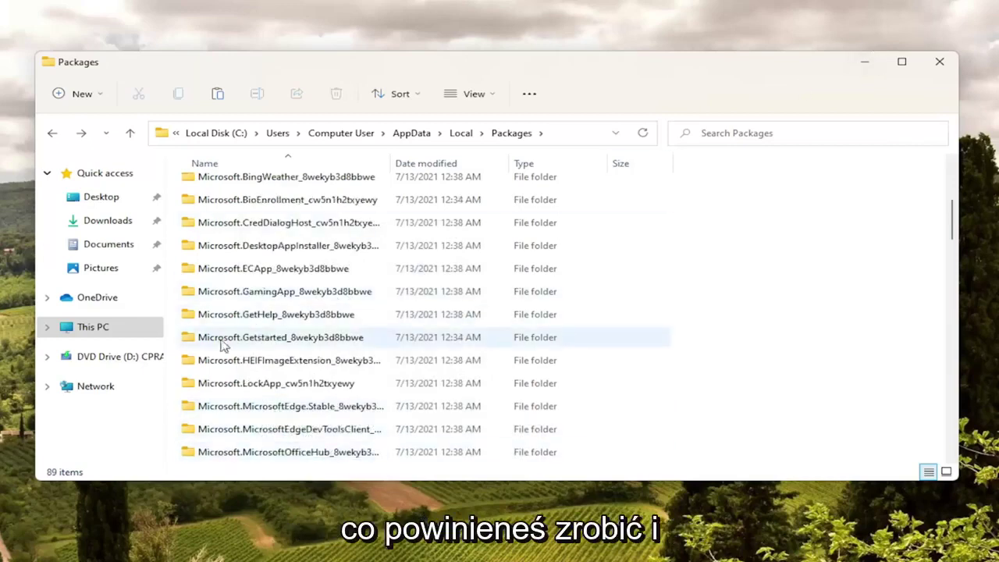
{"action": "left_click", "coordinate": [937, 62]}
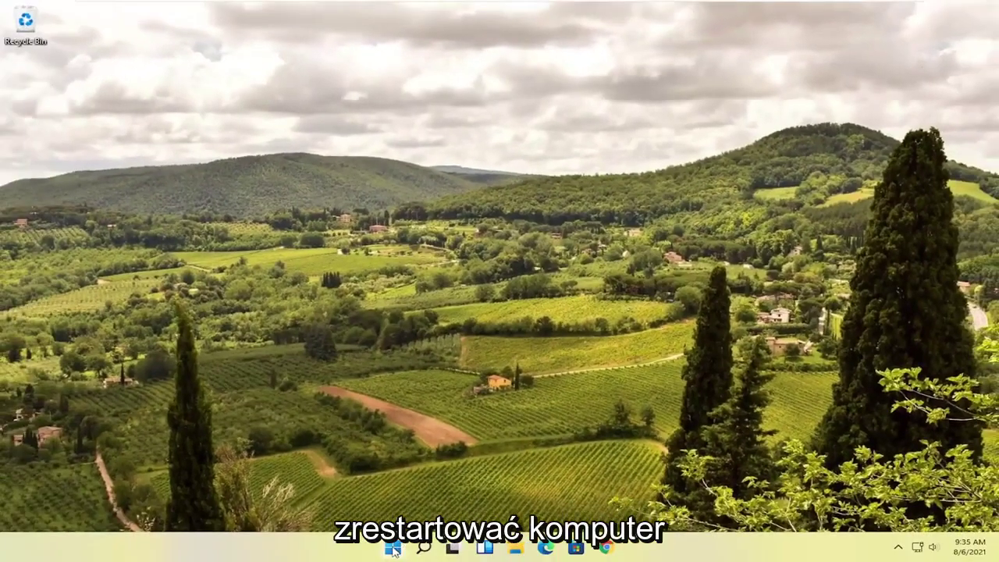
Restart Windows through the Start button's Shut down or sign out menu
{"action": "right_click", "coordinate": [392, 549]}
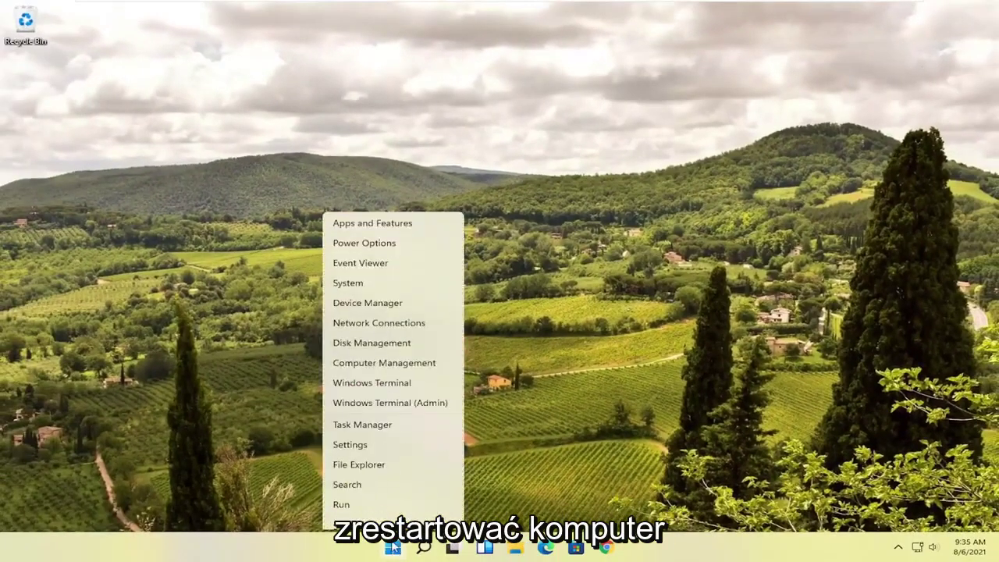
{"action": "mouse_move", "coordinate": [380, 508]}
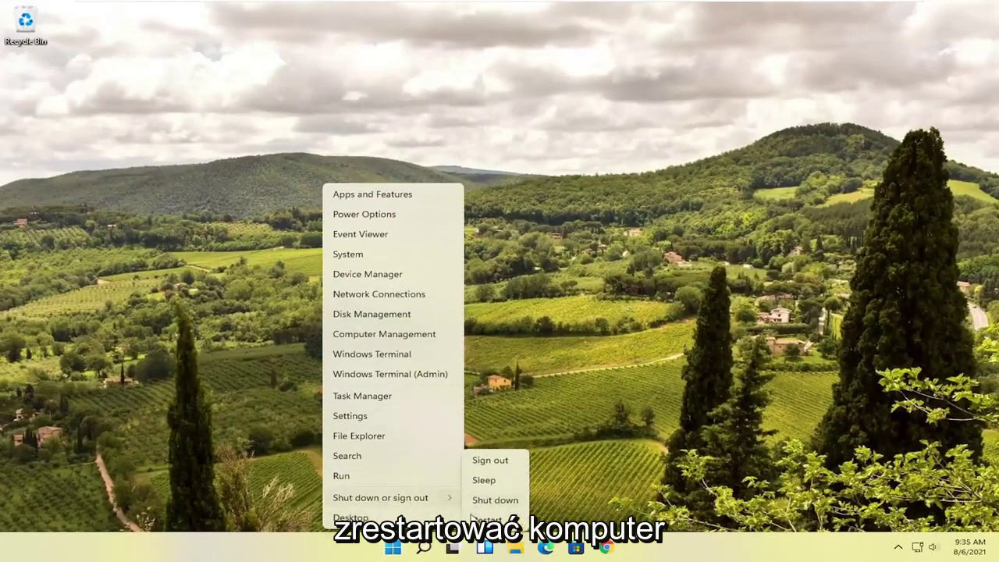
{"action": "left_click", "coordinate": [486, 517]}
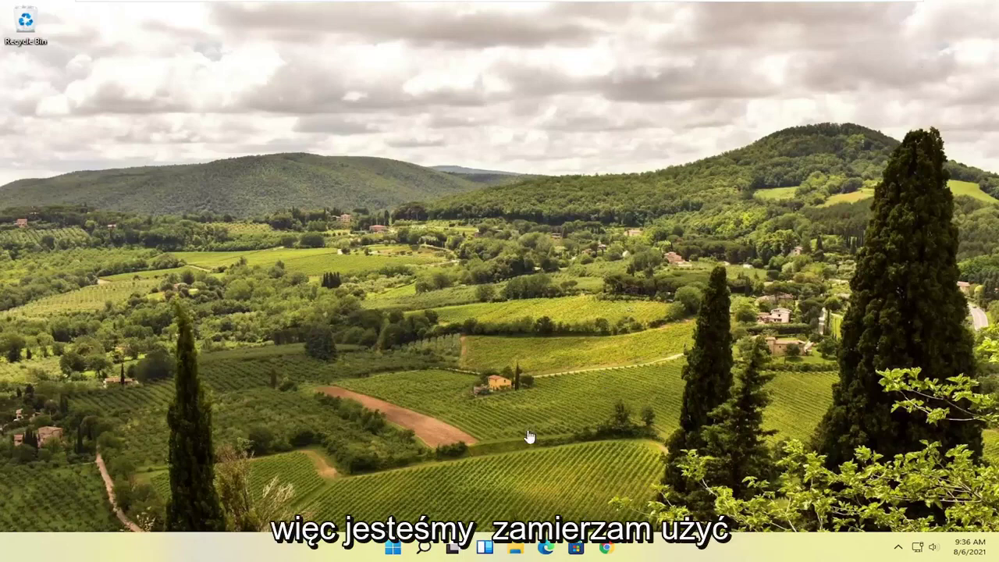
Search for powershell and run Windows PowerShell as administrator, approving the UAC prompt
{"action": "left_click", "coordinate": [393, 548]}
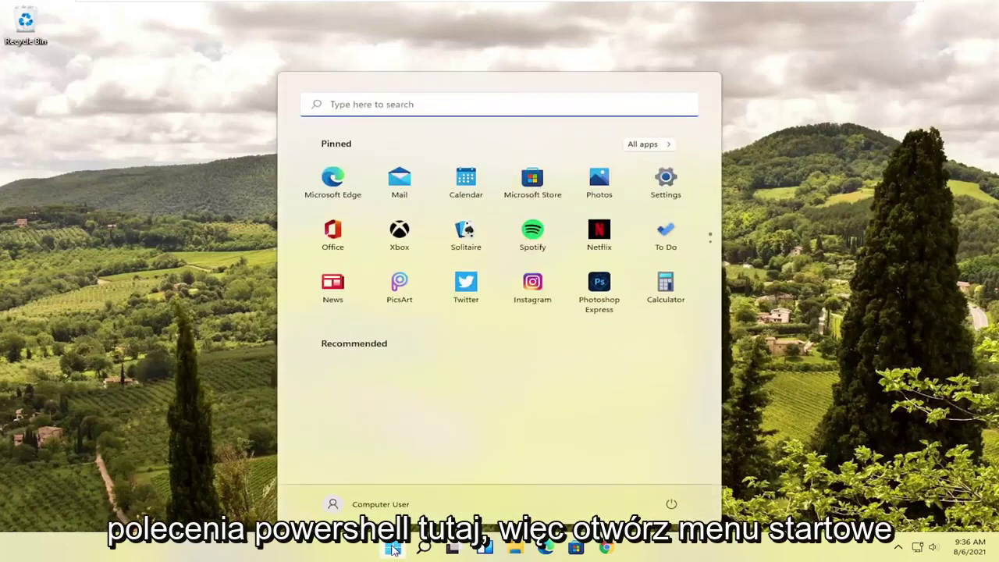
{"action": "type", "text": "powershell"}
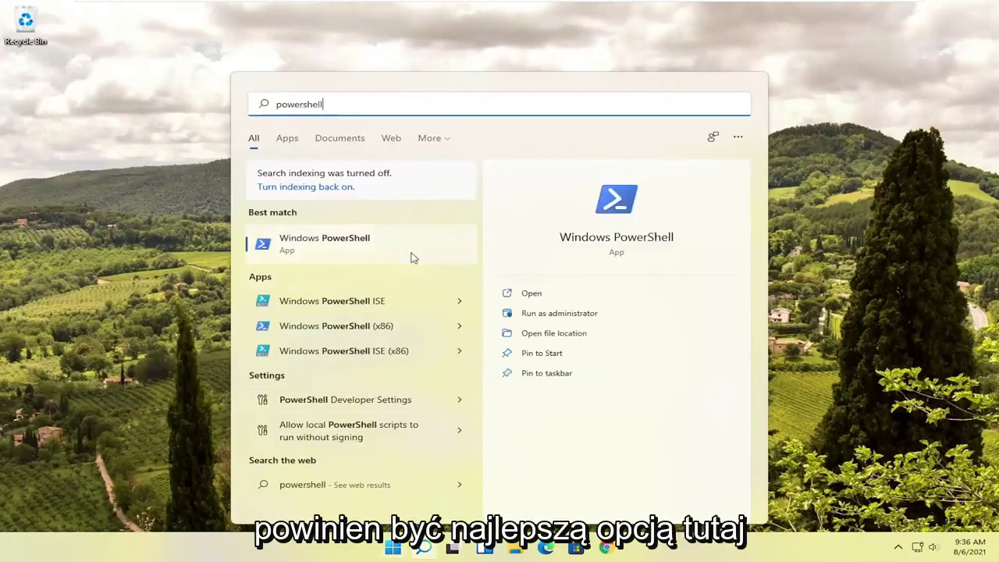
{"action": "right_click", "coordinate": [316, 247]}
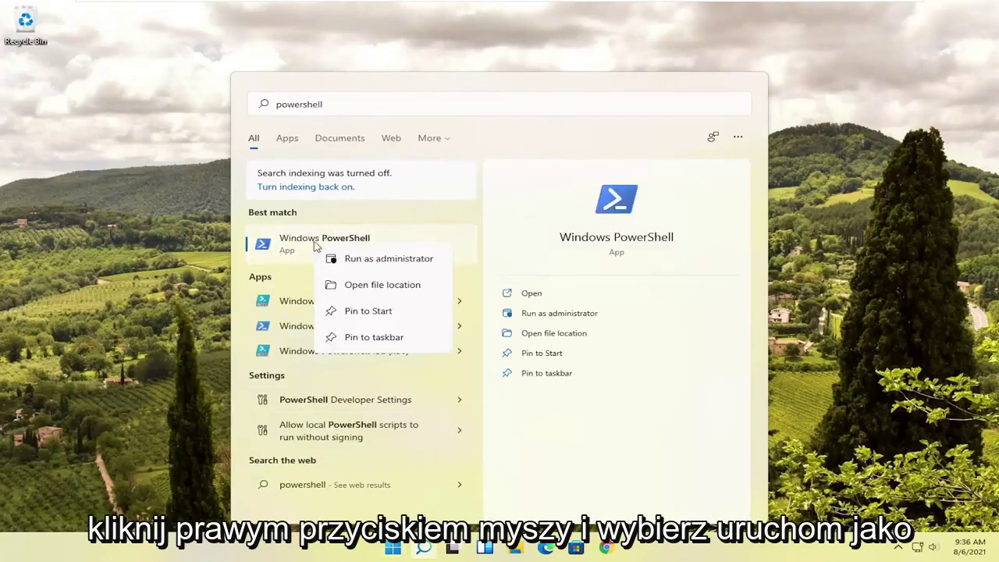
{"action": "left_click", "coordinate": [387, 262]}
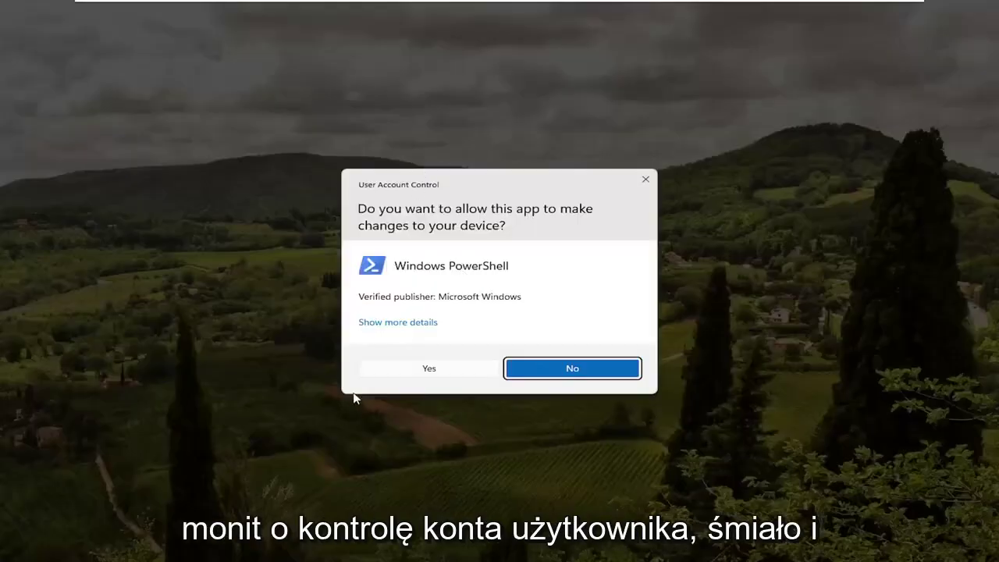
{"action": "left_click", "coordinate": [401, 367]}
{"action": "left_click_drag", "start_coordinate": [287, 41], "coordinate": [419, 48]}
{"action": "left_click", "coordinate": [323, 67]}
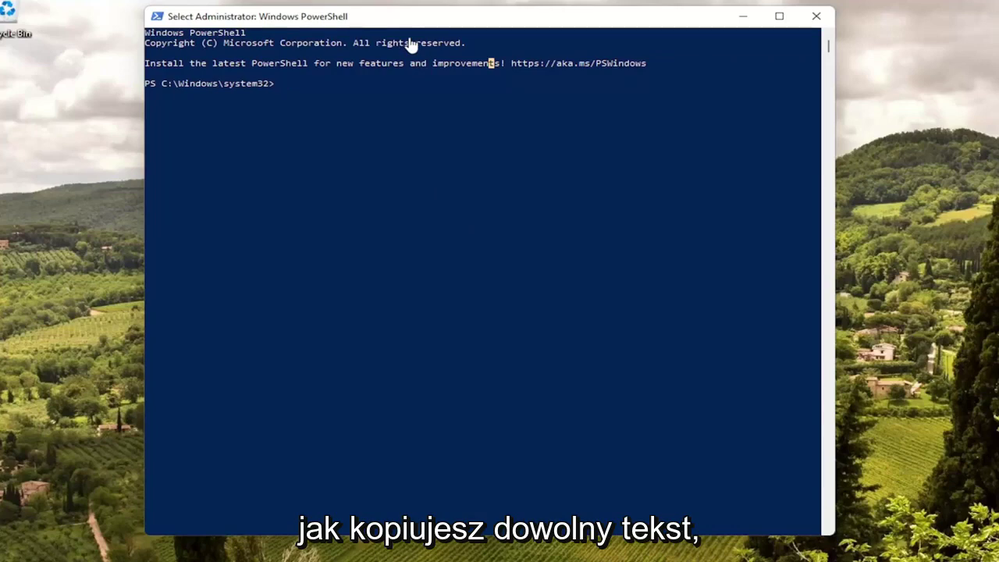
Paste the Add-AppxPackage command for the Microsoft.MicrosoftEdge package and run it
{"action": "left_click_drag", "start_coordinate": [451, 33], "coordinate": [478, 31]}
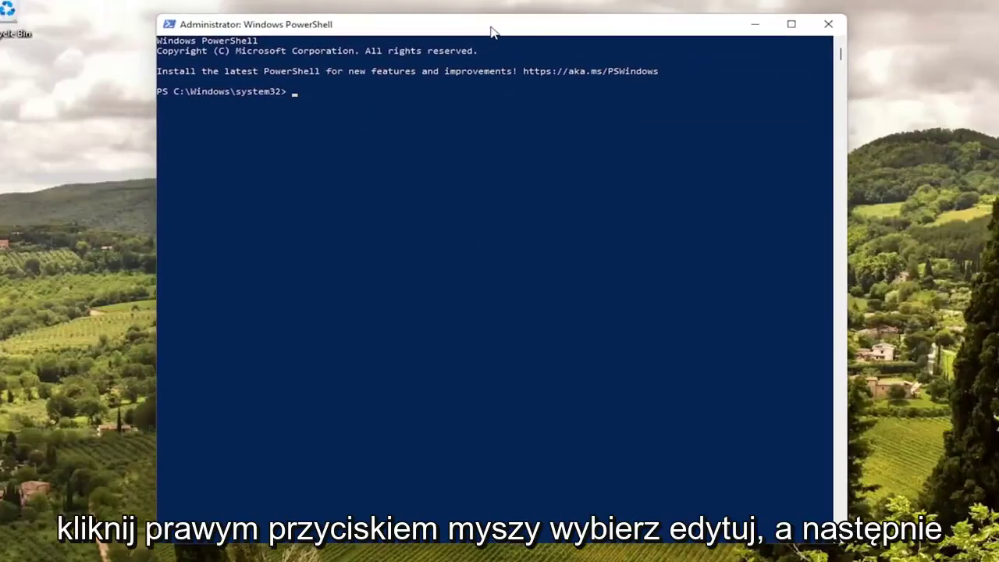
{"action": "right_click", "coordinate": [492, 31]}
{"action": "mouse_move", "coordinate": [583, 141]}
{"action": "left_click", "coordinate": [631, 172]}
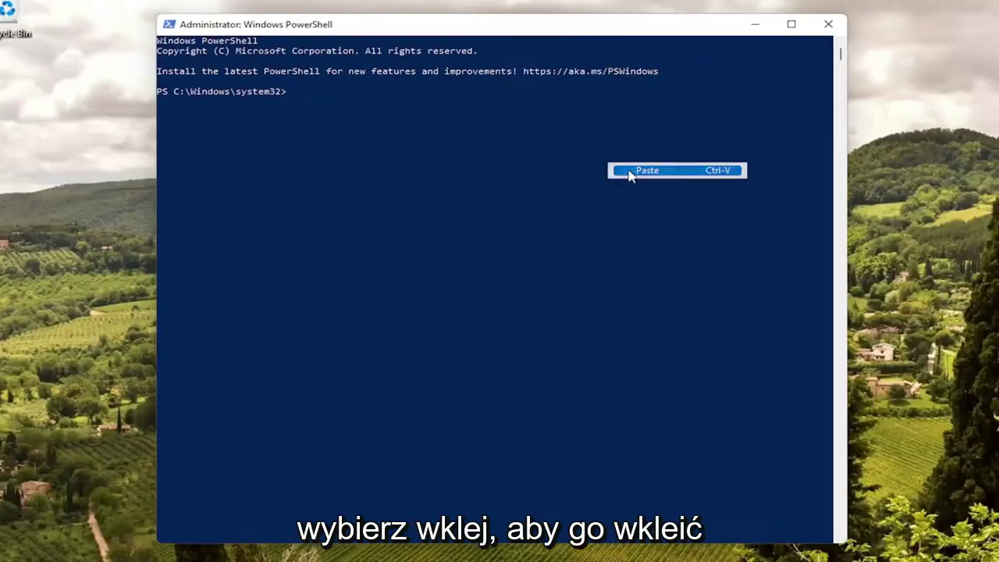
{"action": "key", "text": "Return"}
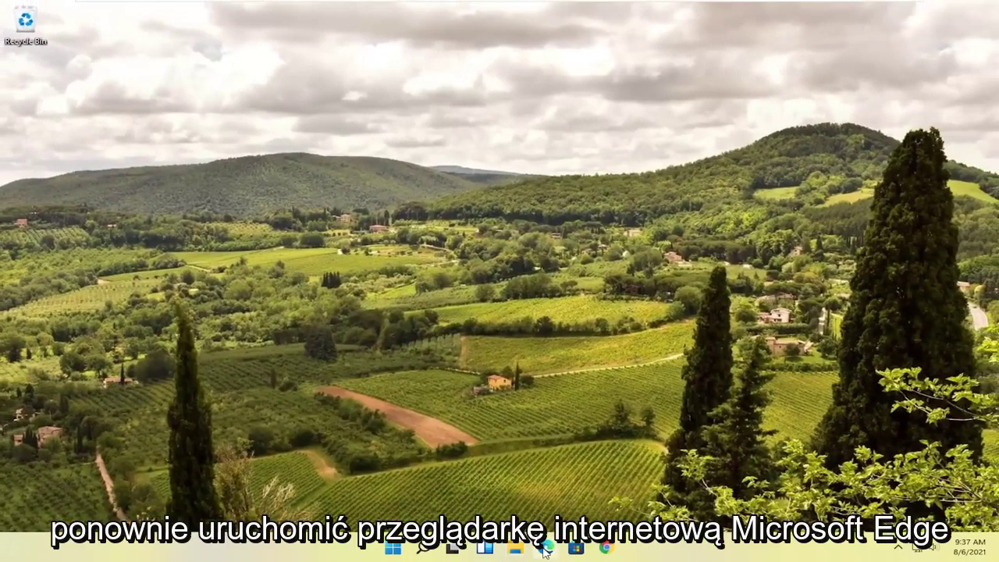
Launch Edge from the taskbar and close the extra startup tab, leaving Google open
{"action": "left_click", "coordinate": [545, 549]}
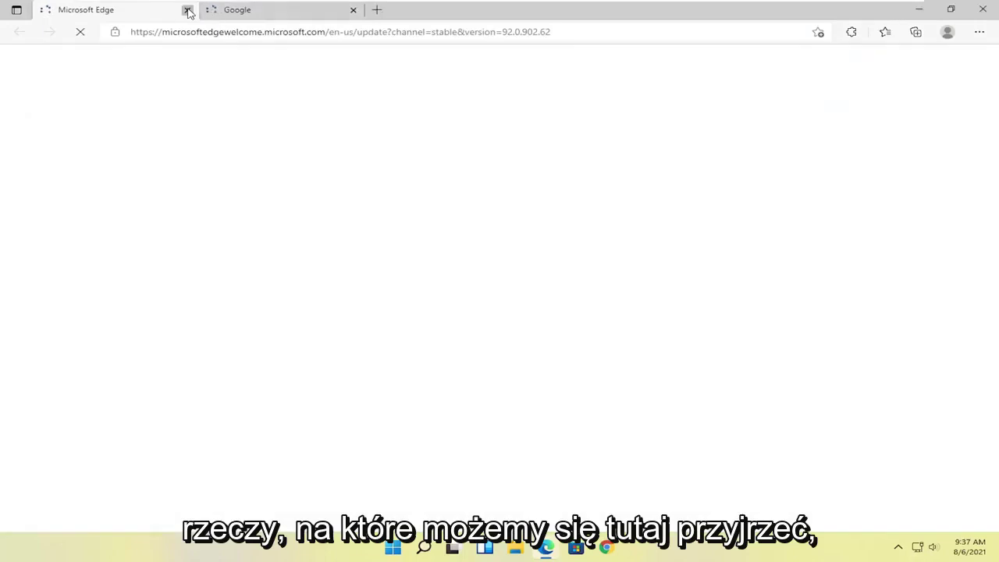
{"action": "left_click", "coordinate": [188, 10]}
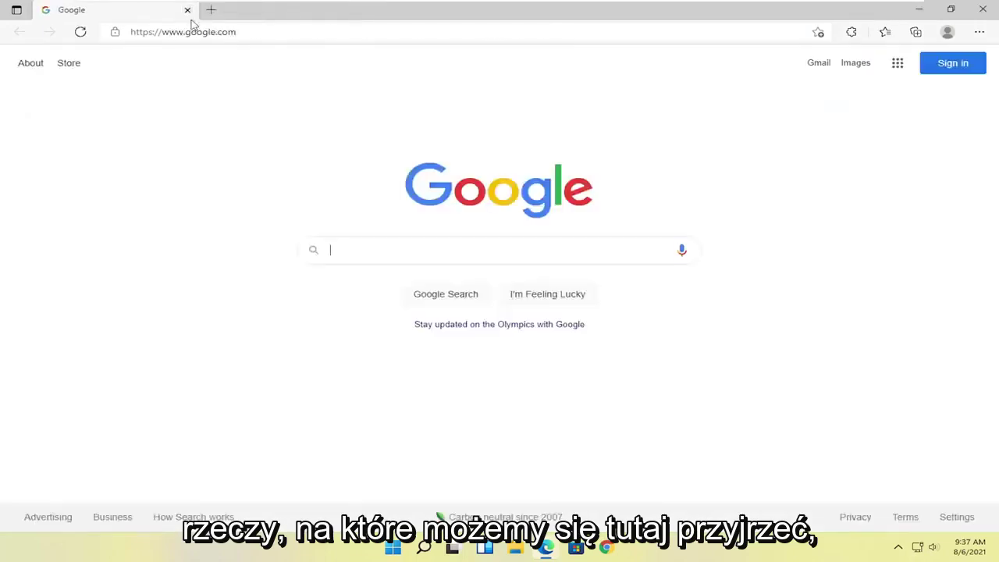
In Edge Settings, go to Reset settings and choose 'Restore settings to their default values'
{"action": "left_click", "coordinate": [979, 33]}
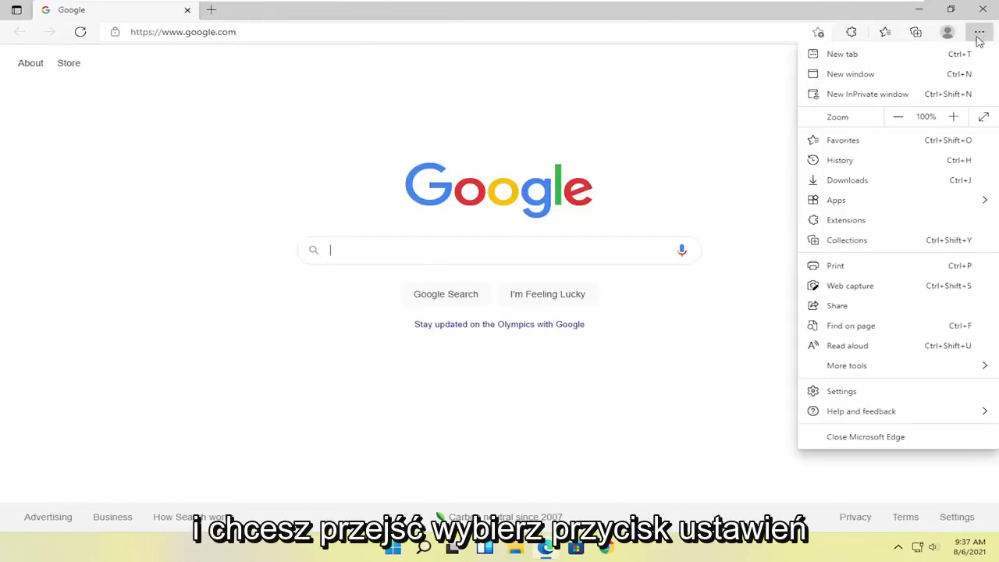
{"action": "left_click", "coordinate": [829, 398]}
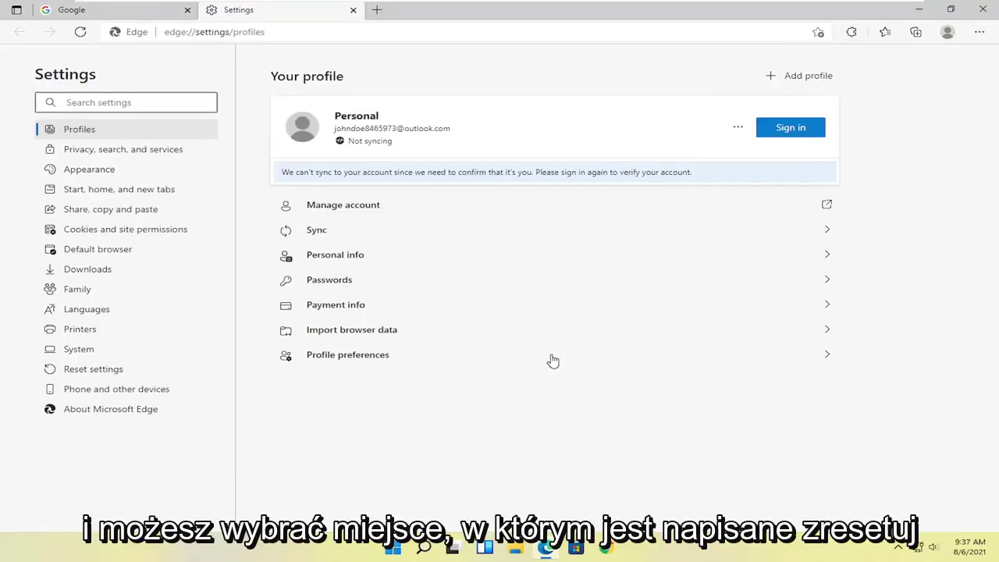
{"action": "left_click", "coordinate": [83, 372]}
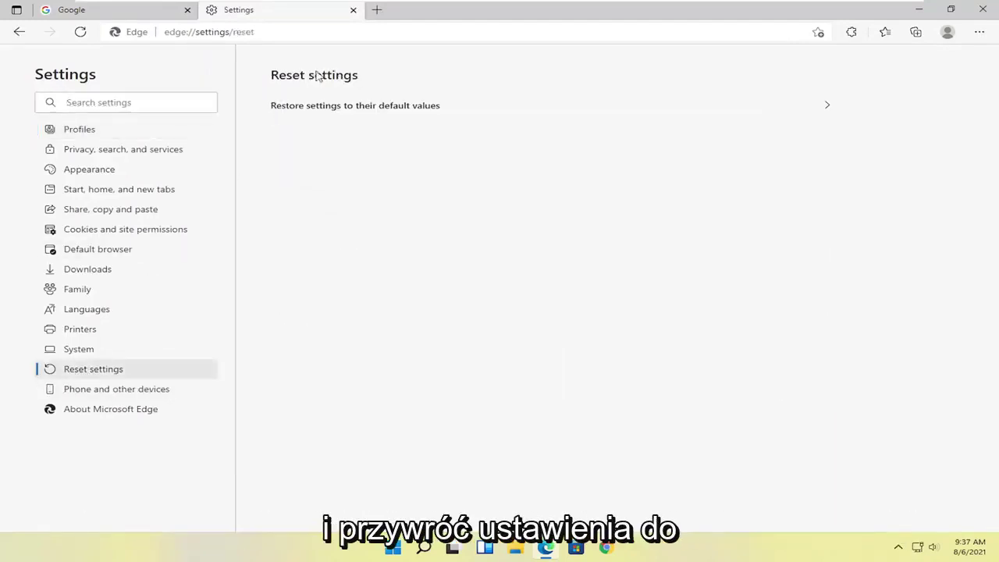
{"action": "left_click", "coordinate": [403, 114]}
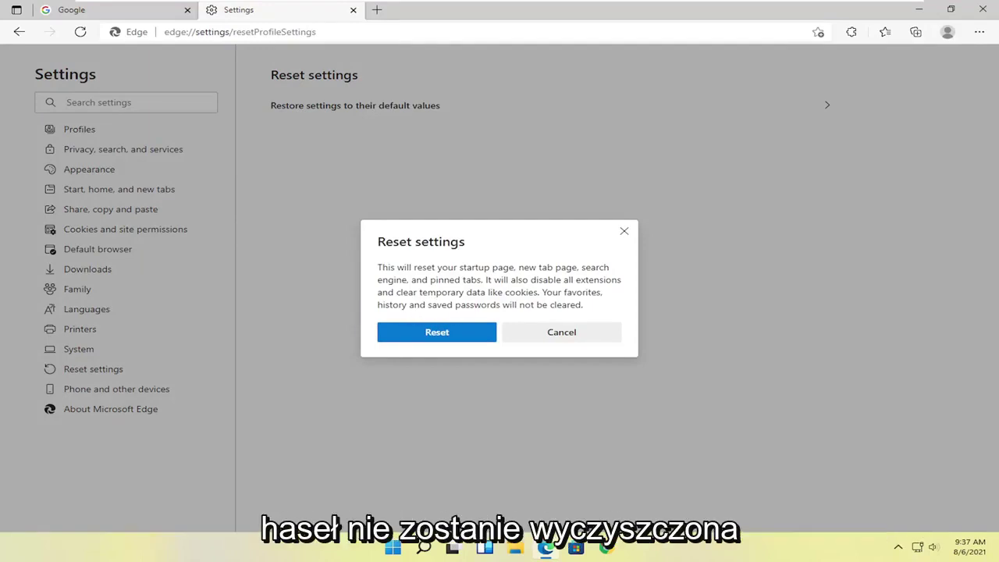
Confirm Reset in the Reset settings dialog, then close the Edge window
{"action": "left_click", "coordinate": [437, 334]}
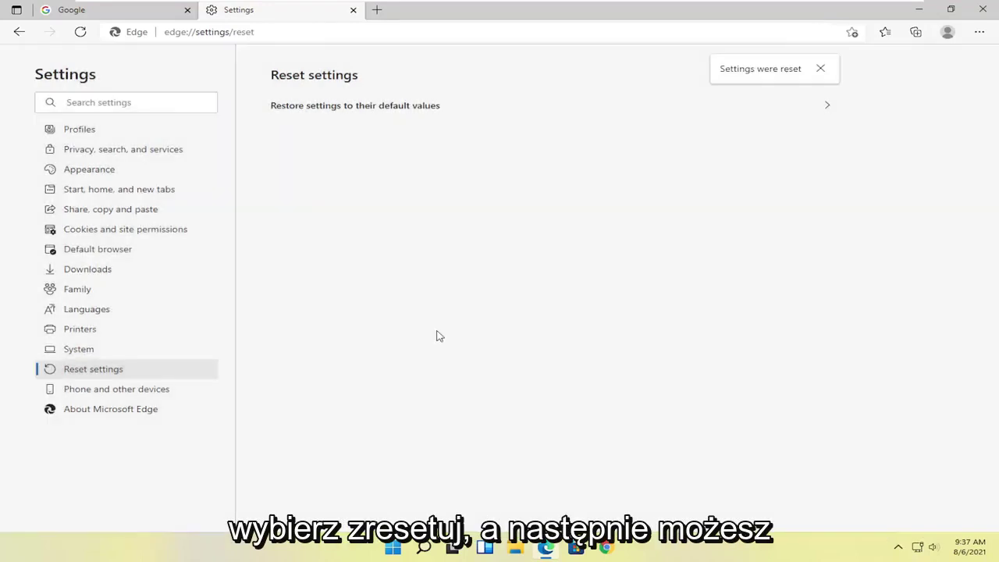
{"action": "left_click", "coordinate": [990, 17]}
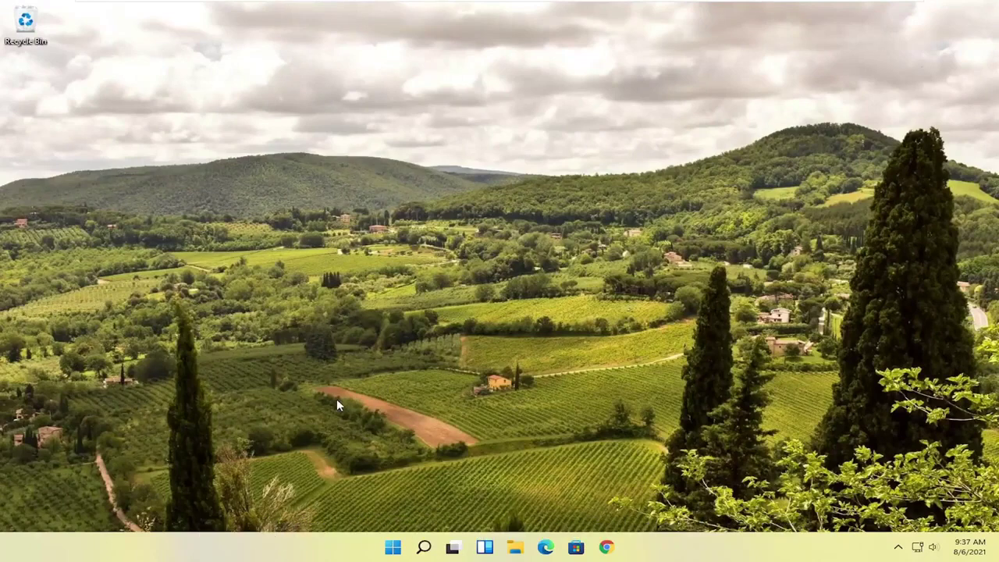
Search Windows for 'apps and fea' and open the Apps & features result
{"action": "left_click", "coordinate": [422, 549]}
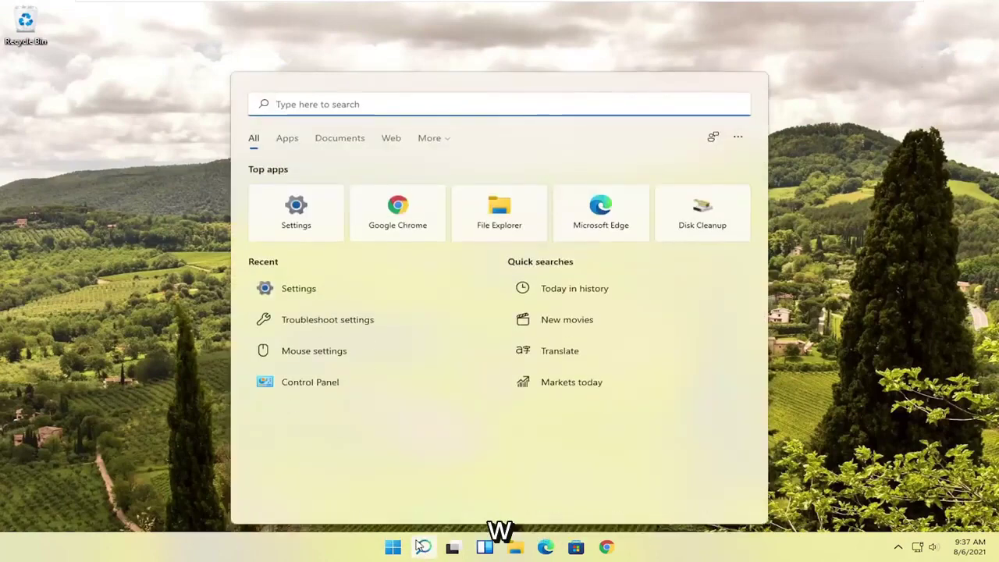
{"action": "type", "text": "apps"}
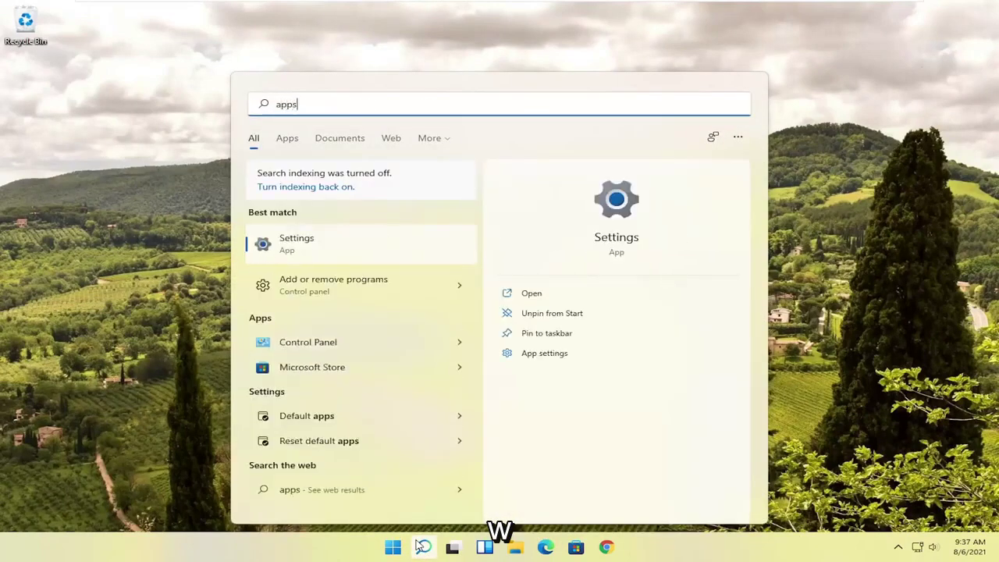
{"action": "type", "text": " a"}
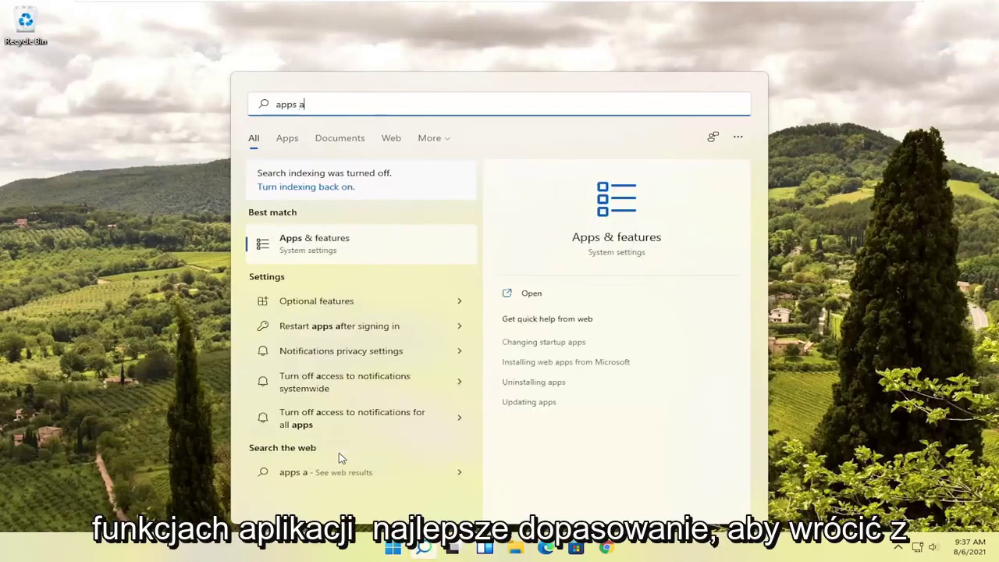
{"action": "type", "text": "nd fea"}
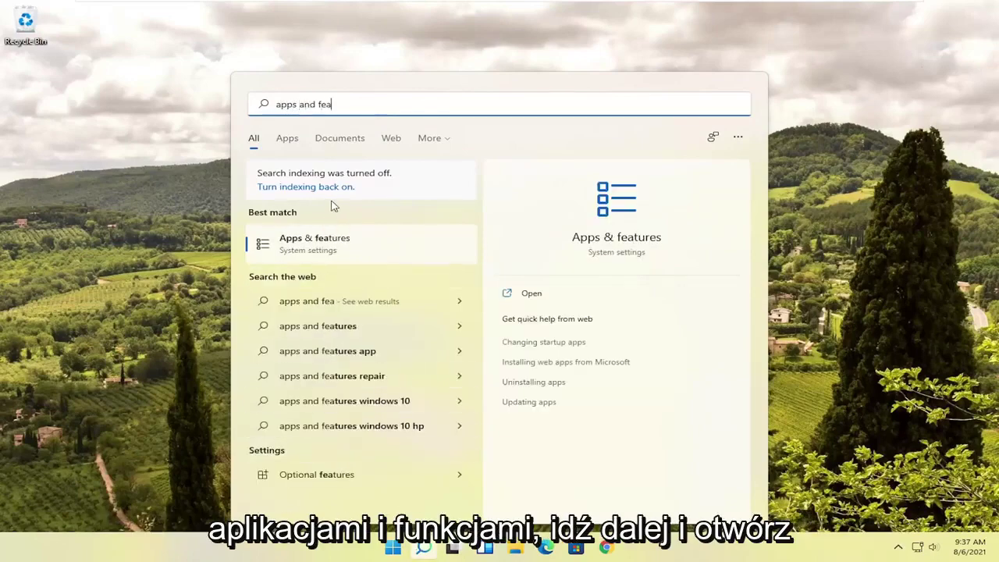
{"action": "left_click", "coordinate": [329, 247]}
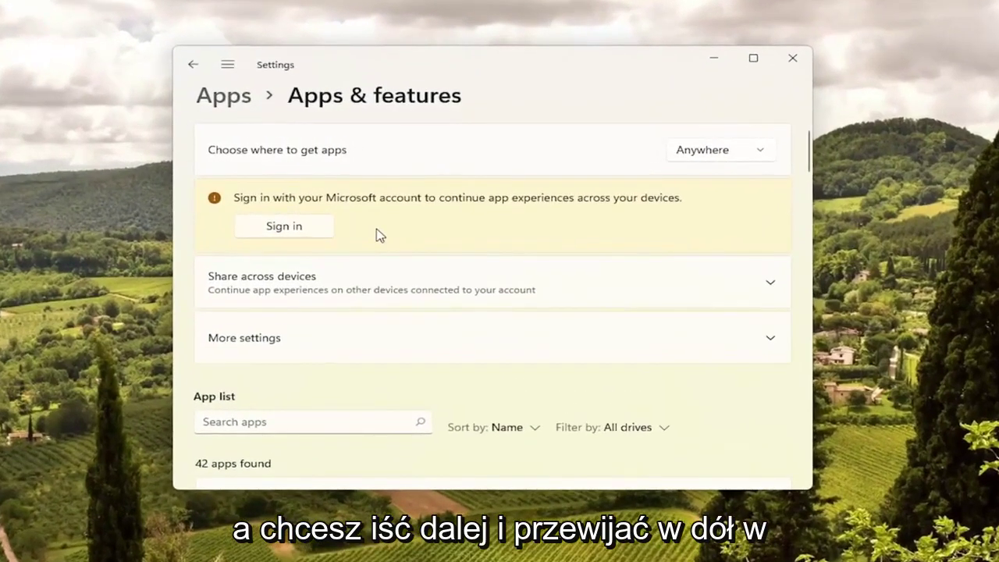
Filter the installed apps list by 'edge' and choose Modify from Microsoft Edge's options menu
{"action": "scroll", "coordinate": [375, 250], "scroll_direction": "down", "scroll_amount": 3}
{"action": "left_click", "coordinate": [242, 273]}
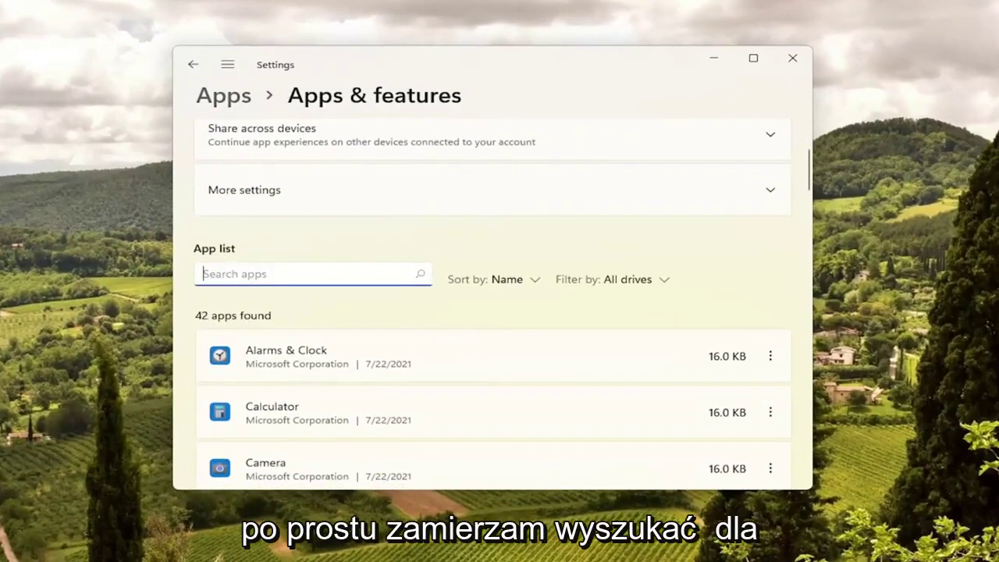
{"action": "type", "text": "edge"}
{"action": "scroll", "coordinate": [364, 319], "scroll_direction": "down", "scroll_amount": 1}
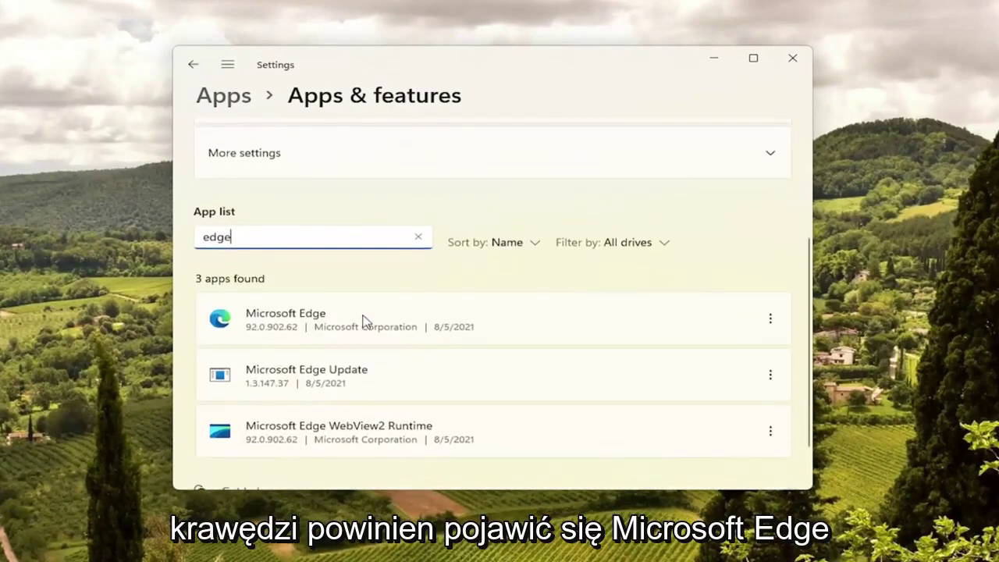
{"action": "left_click", "coordinate": [771, 321]}
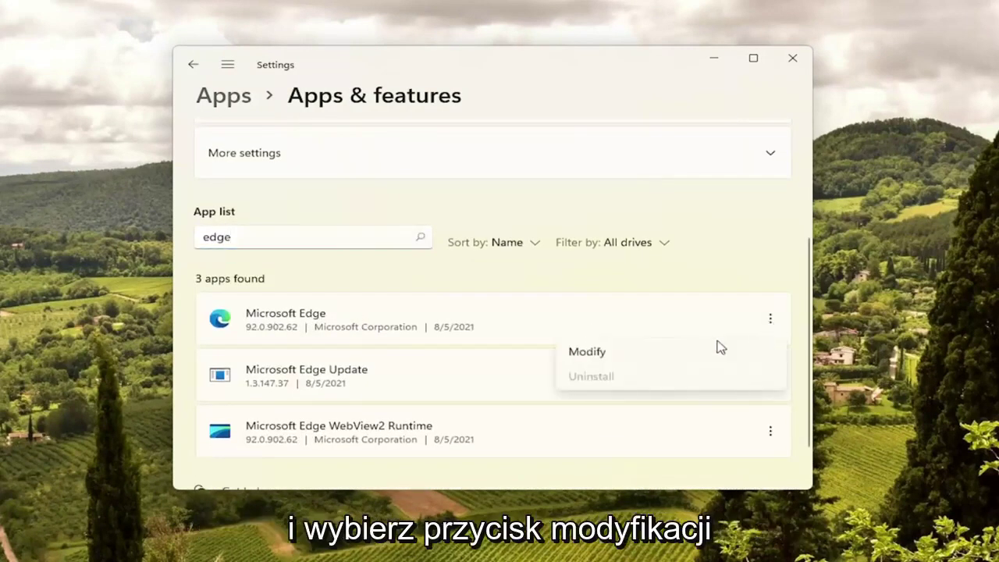
{"action": "left_click", "coordinate": [581, 352]}
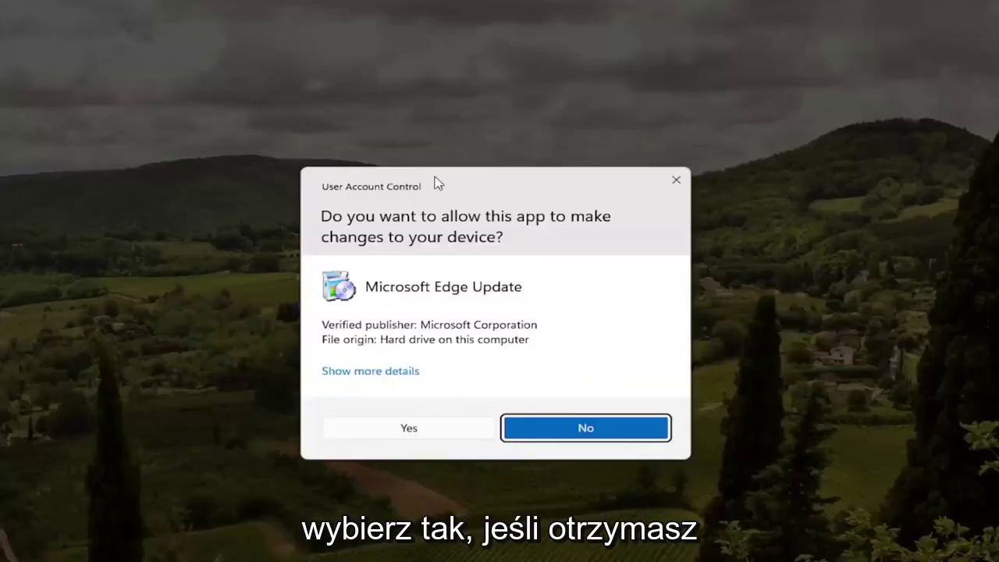
Allow the Microsoft Edge Update permission prompt, then minimize Settings to reveal the repair dialog
{"action": "left_click", "coordinate": [407, 429]}
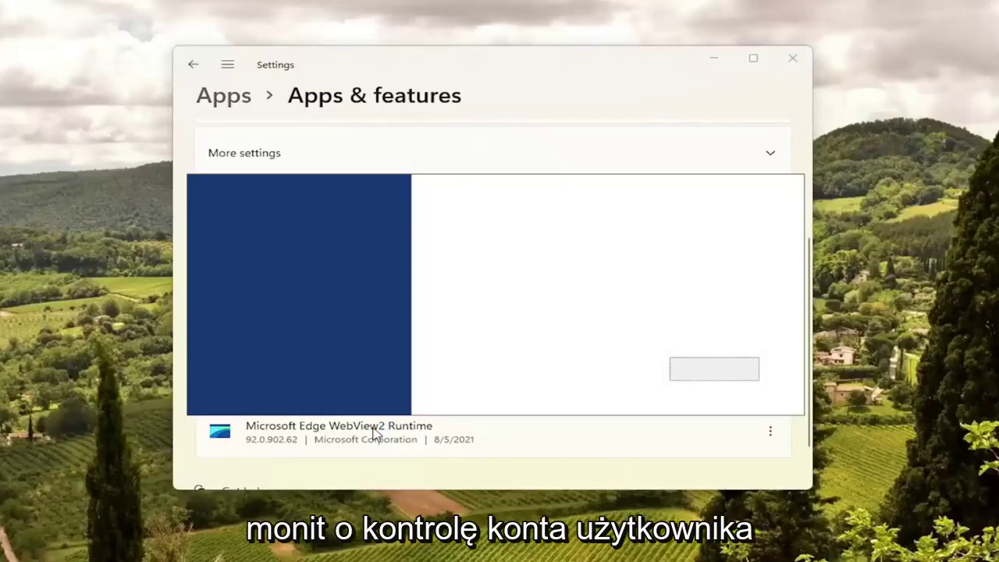
{"action": "left_click", "coordinate": [709, 55]}
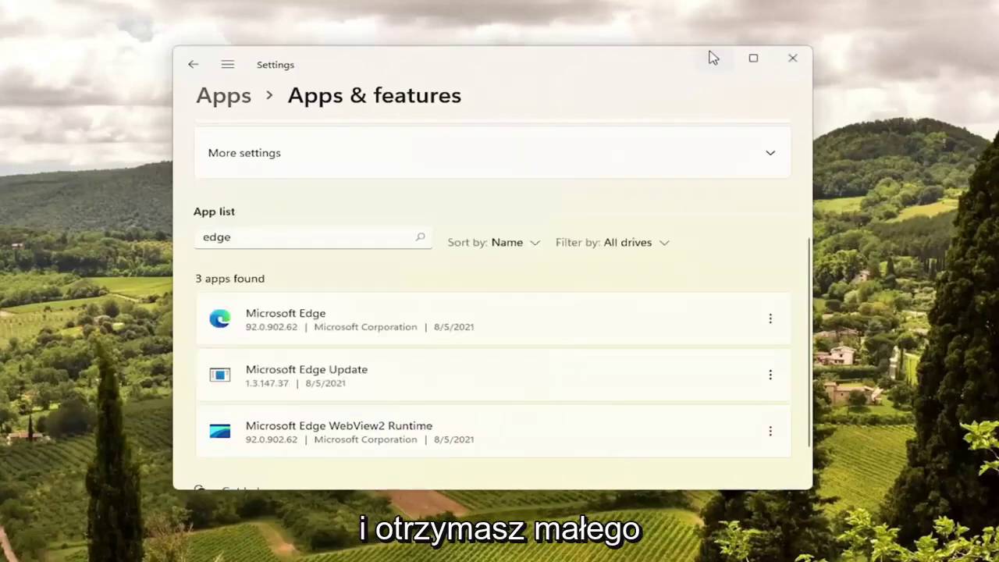
{"action": "left_click", "coordinate": [710, 56]}
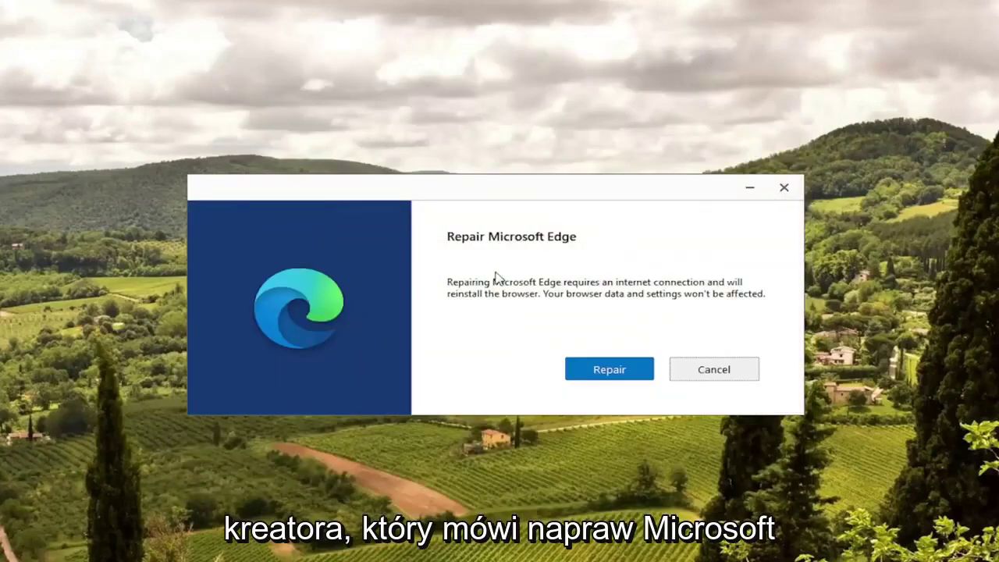